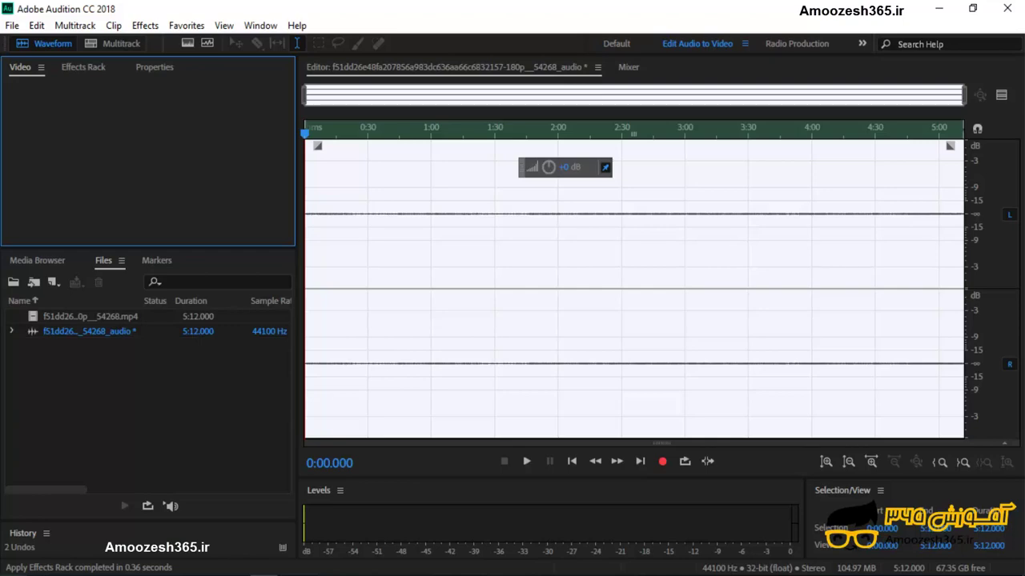
Step: Create a new multitrack session named music1 with the default 48000 Hz, 32-bit float, stereo settings
left_click(120, 48)
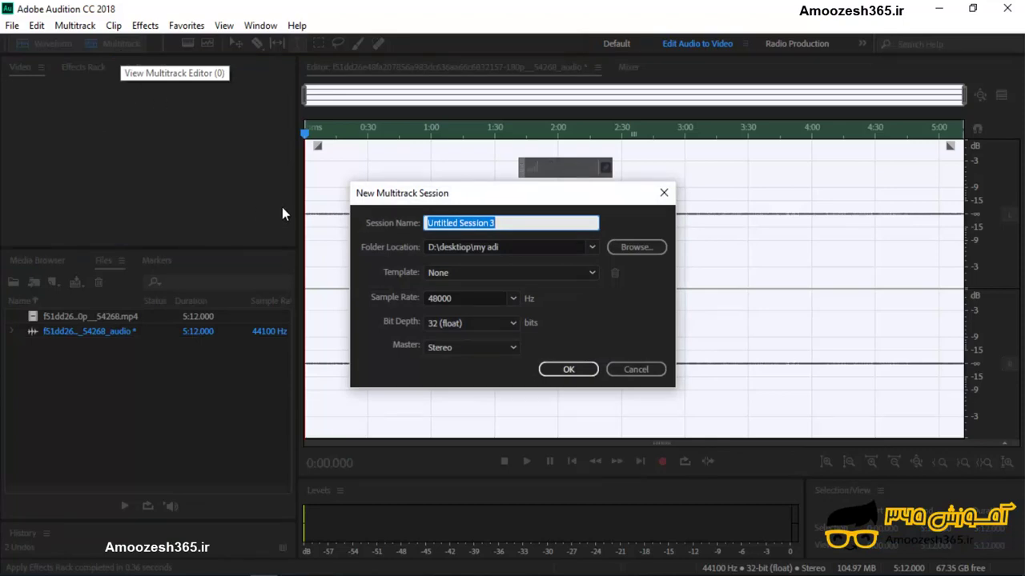
type("music1")
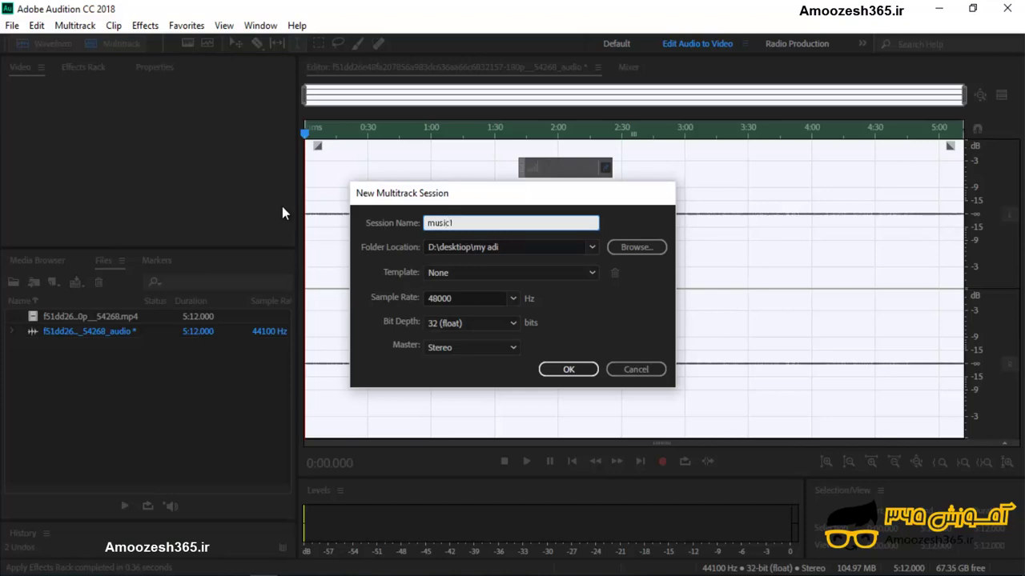
key("Return")
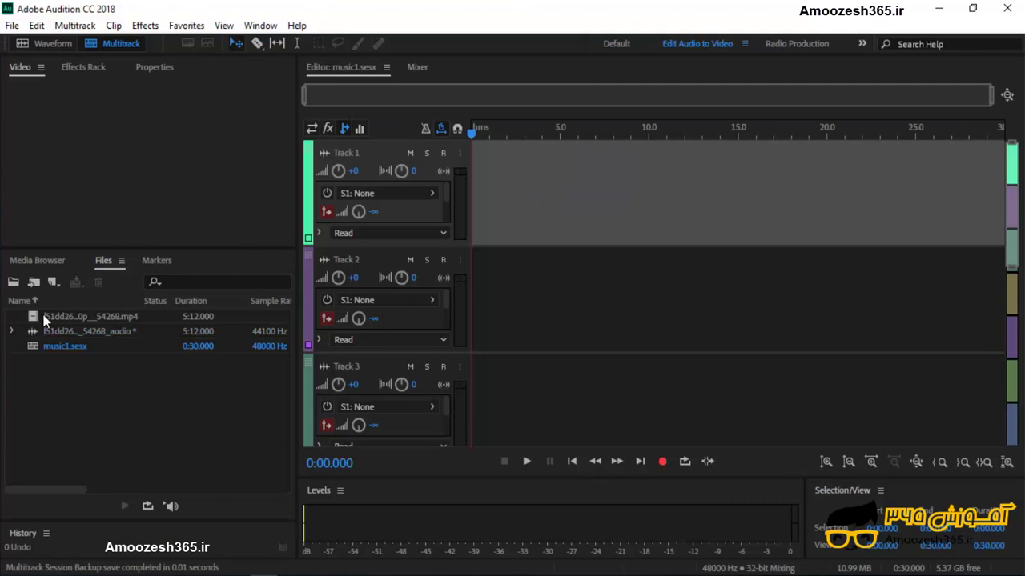
Step: Place the mp4 video and its extracted audio at the session's start, with the audio on Track 1 converted to the session's sample rate
left_click_drag(46, 320, 471, 195)
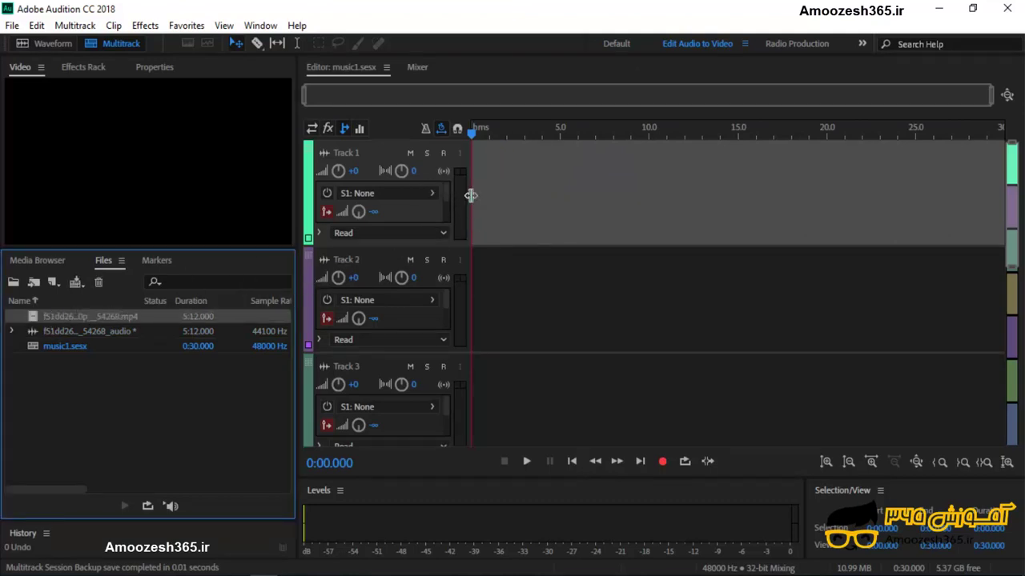
left_click_drag(50, 331, 437, 250)
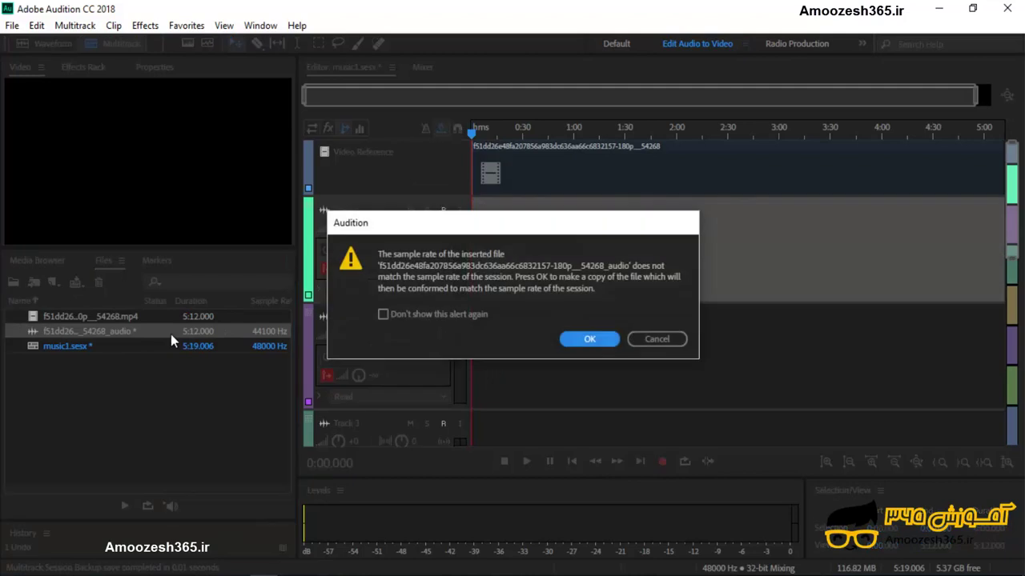
left_click(589, 339)
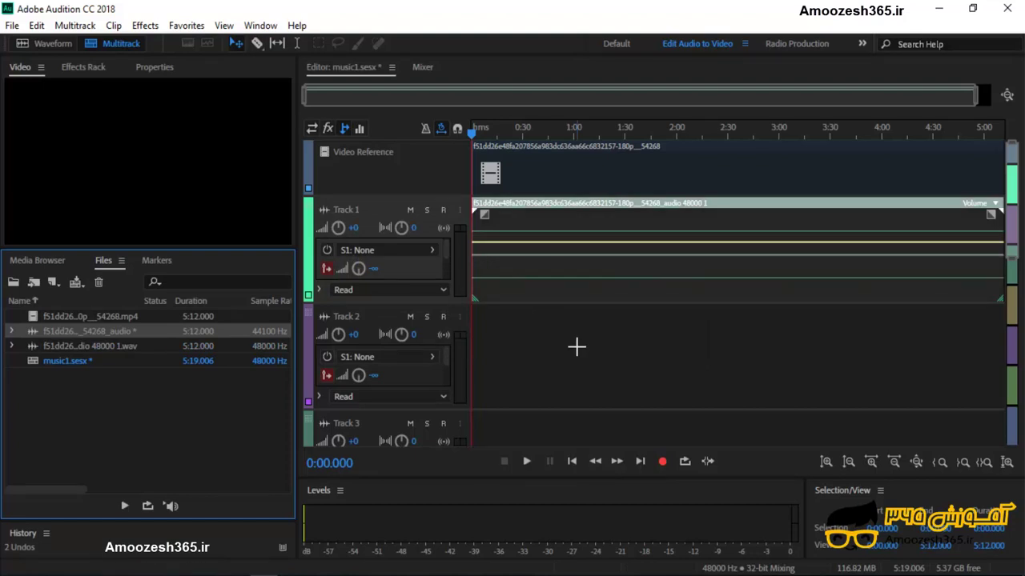
Step: Play part of the session to check the video with its Track 1 audio, then stop playback
key("space")
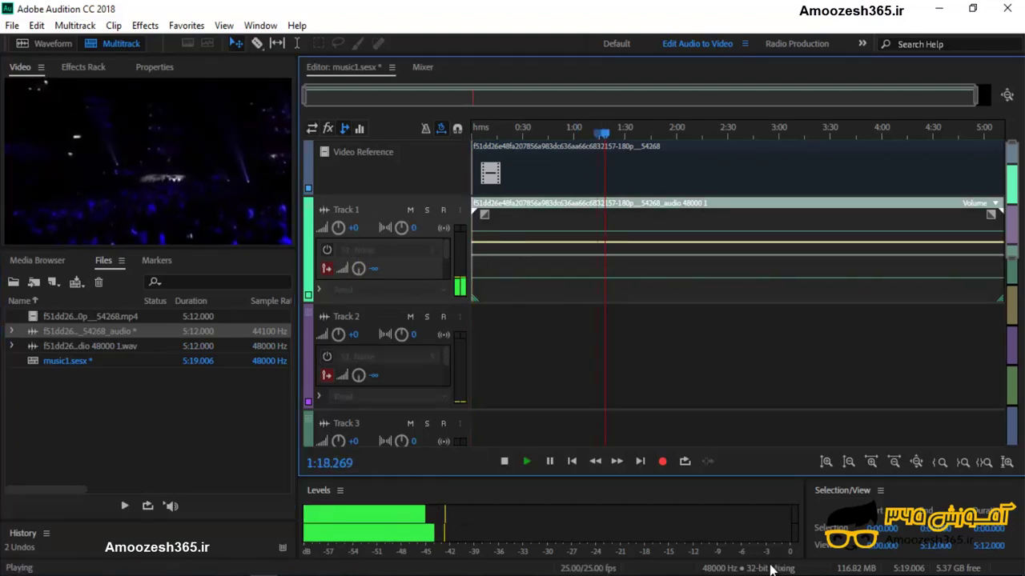
left_click(949, 574)
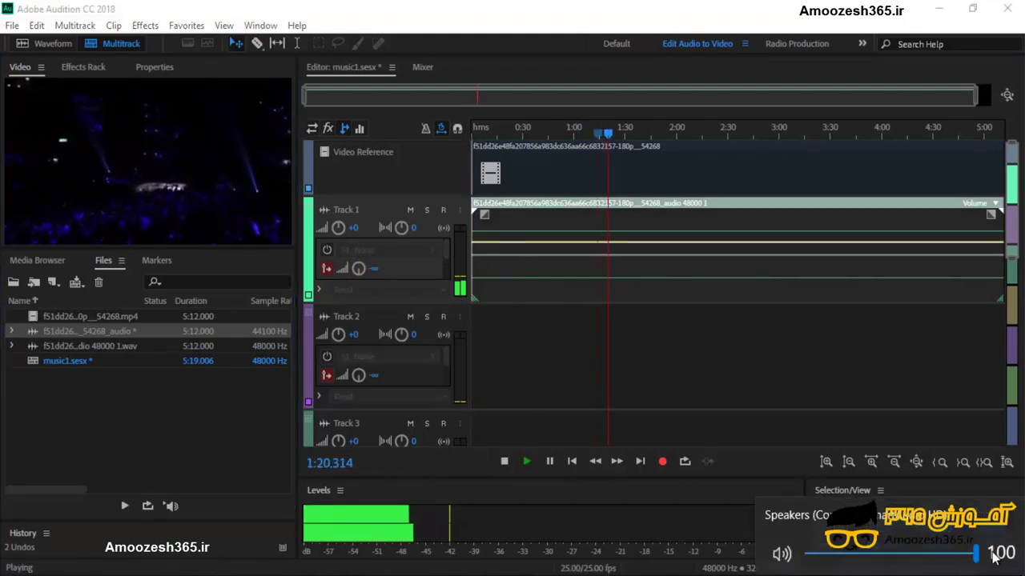
left_click(19, 390)
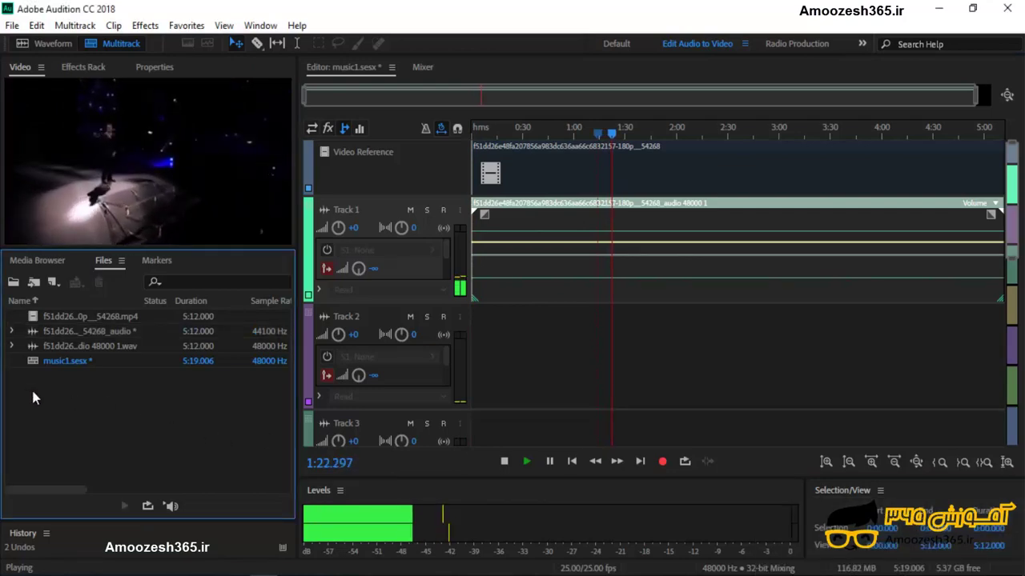
key("space")
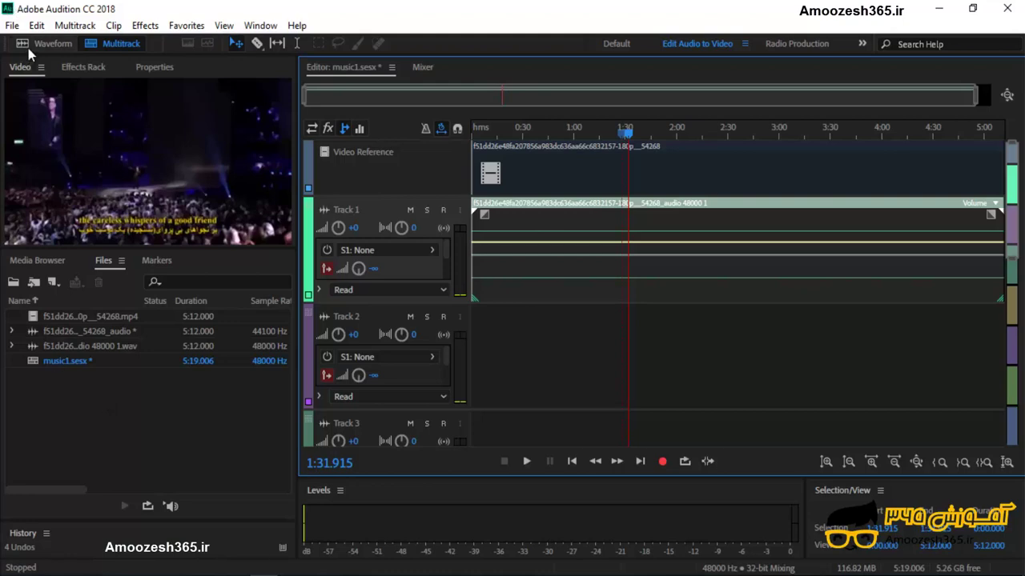
Step: Open the audio file good from the Desktop
left_click(13, 282)
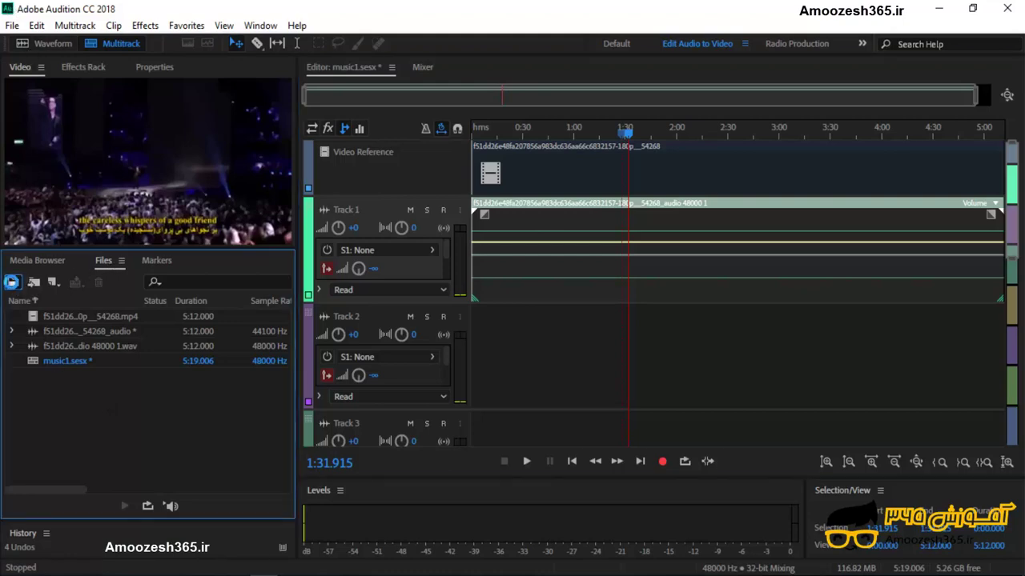
left_click(483, 265)
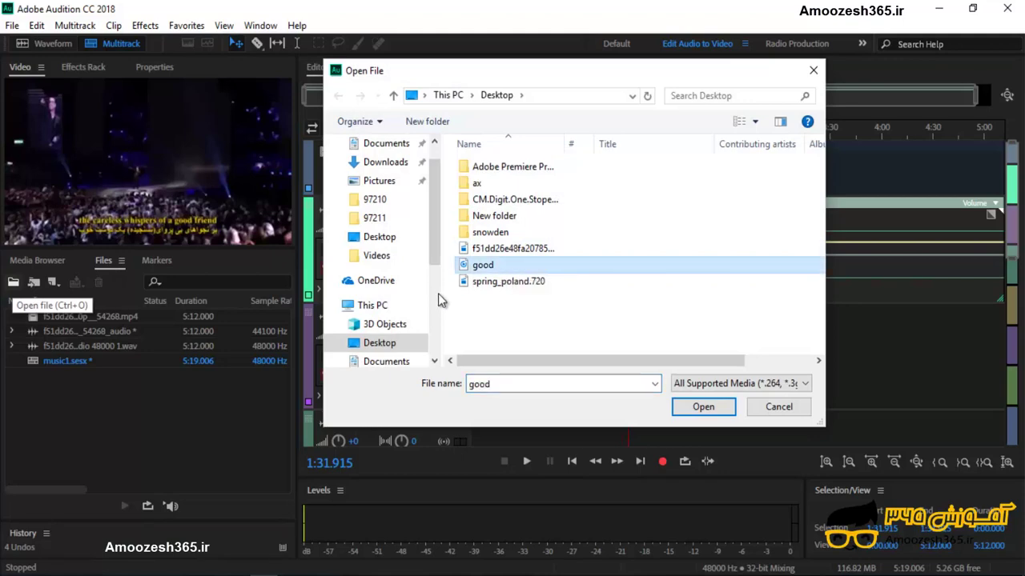
left_click(702, 407)
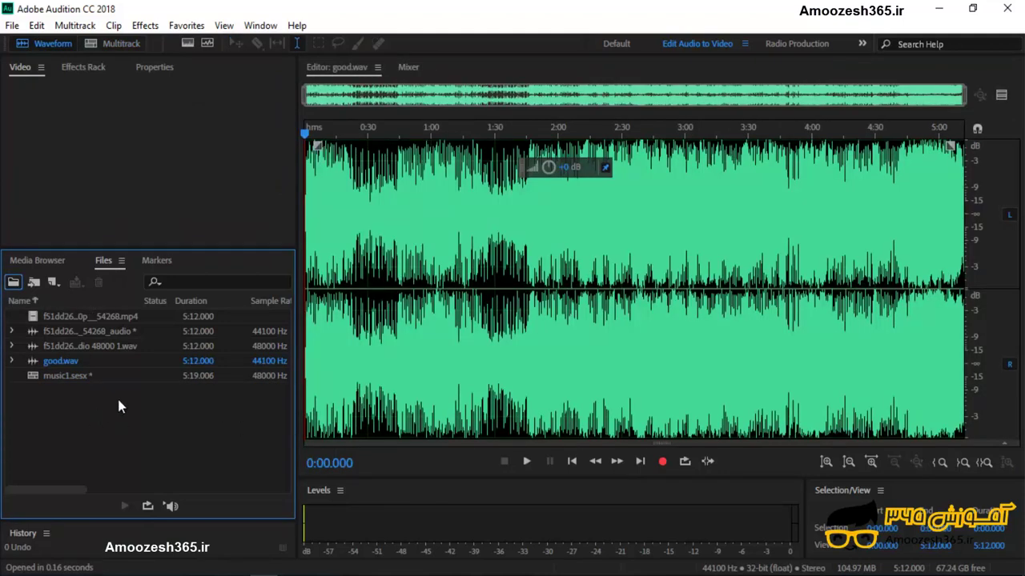
Step: Insert good.wav at the start of Track 2 in the music1 session, converting a copy to the session's sample rate
left_click(115, 45)
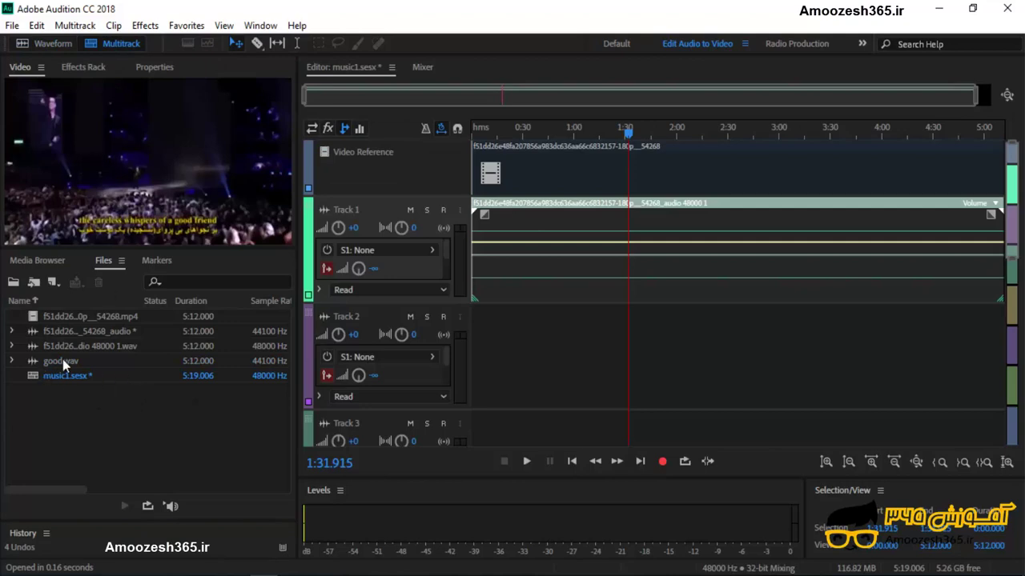
left_click_drag(63, 359, 454, 342)
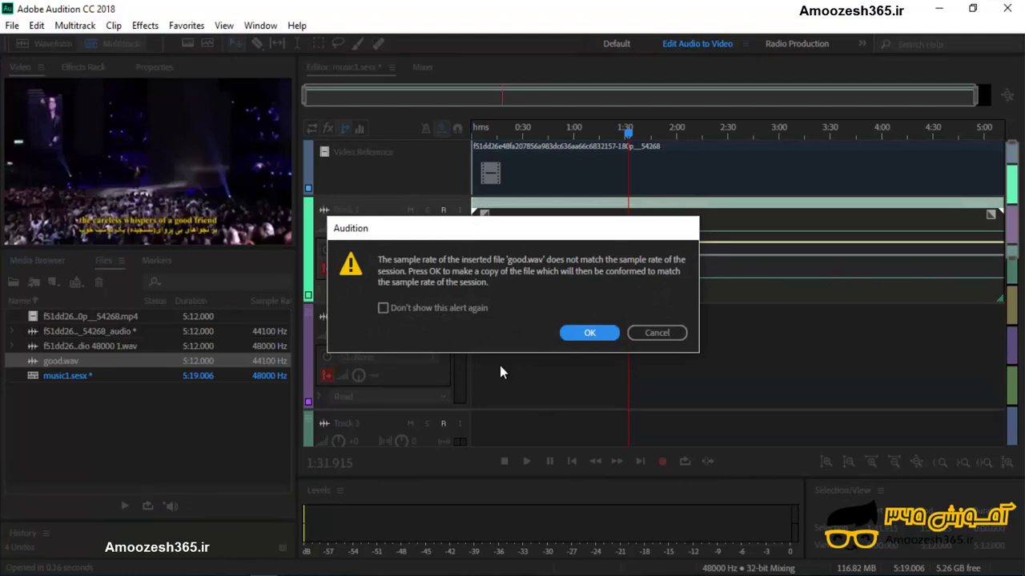
key("Return")
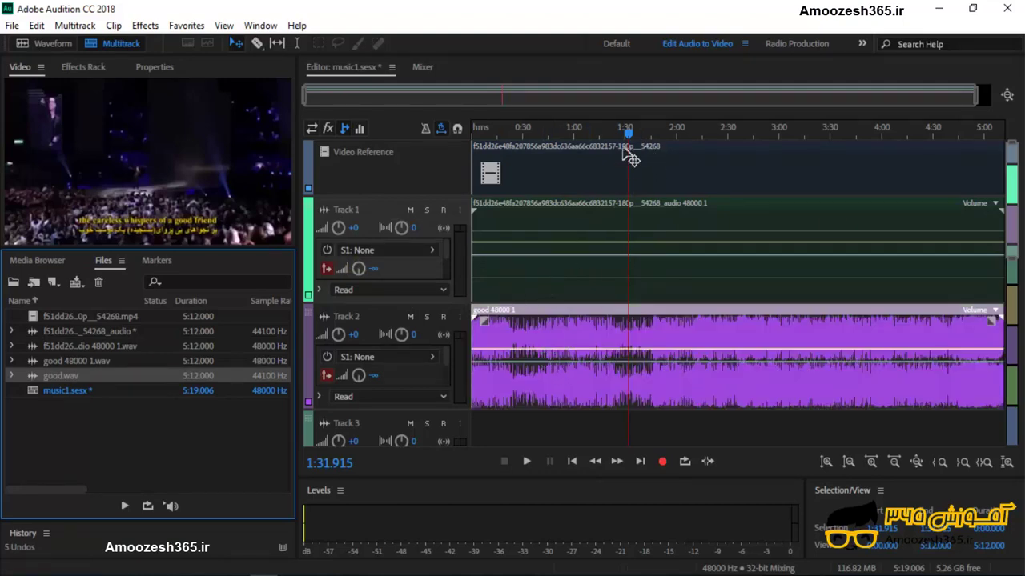
Step: Play the session from the beginning to hear both audio tracks against the video, then stop playback
left_click_drag(628, 138, 464, 193)
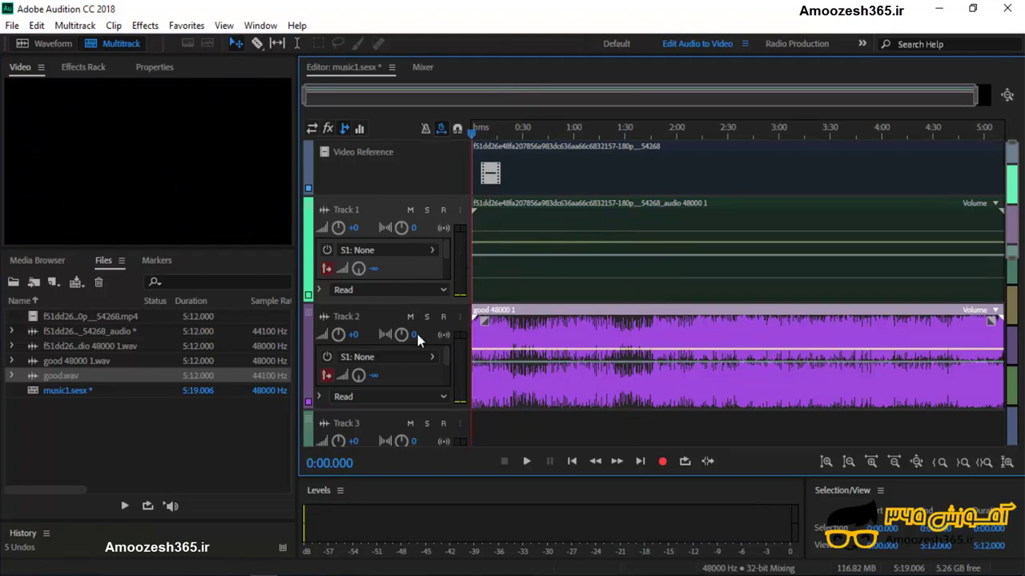
key("space")
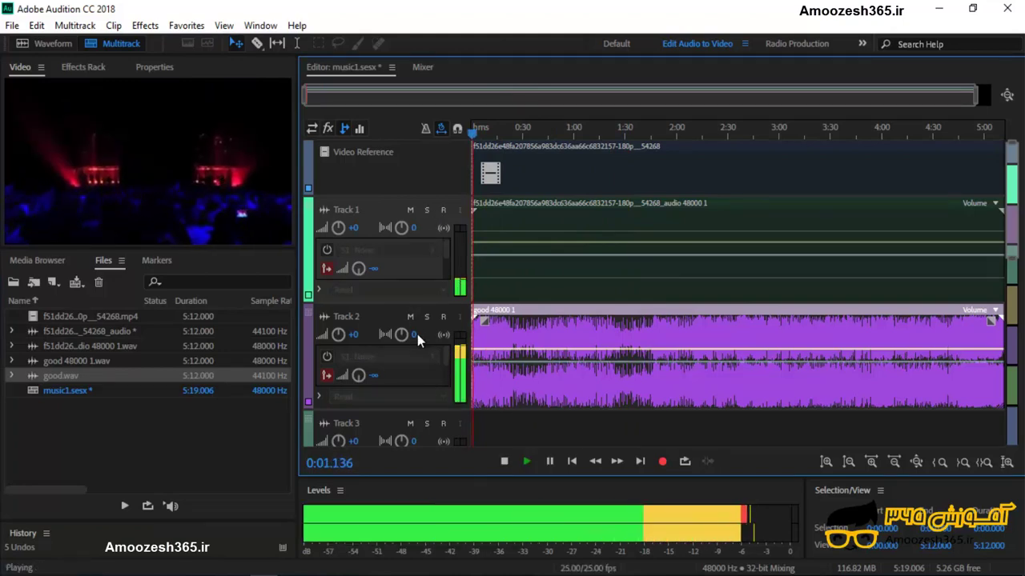
key("space")
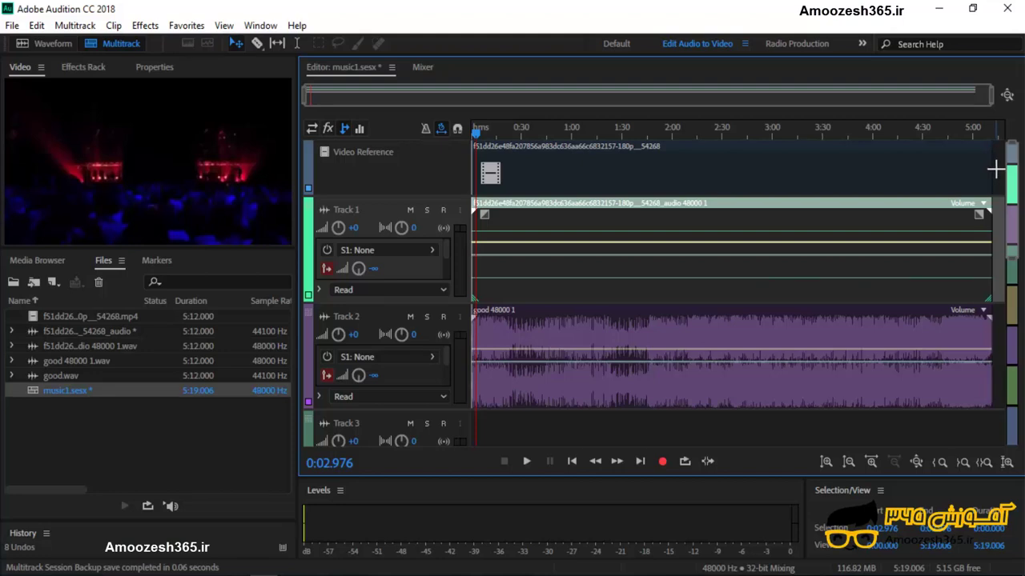
Step: Select the clips on all tracks and open Automatic Speech Alignment for them
left_click_drag(998, 167, 792, 383)
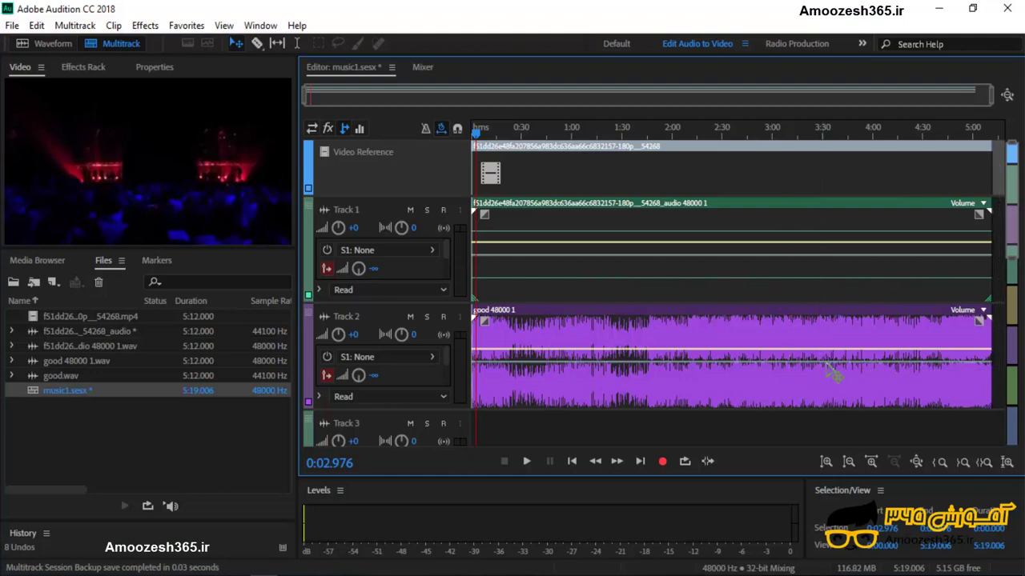
left_click(113, 25)
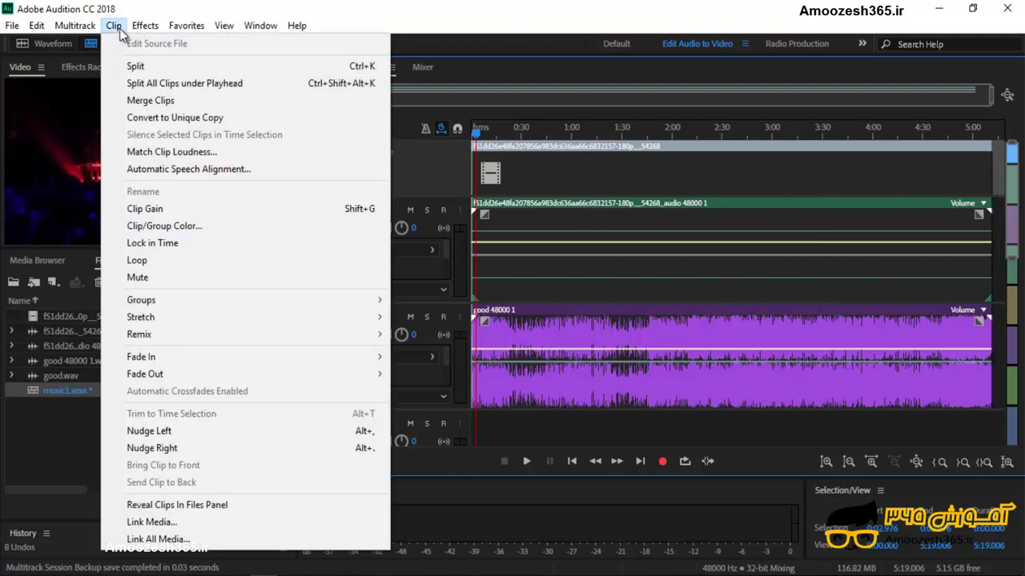
left_click(184, 167)
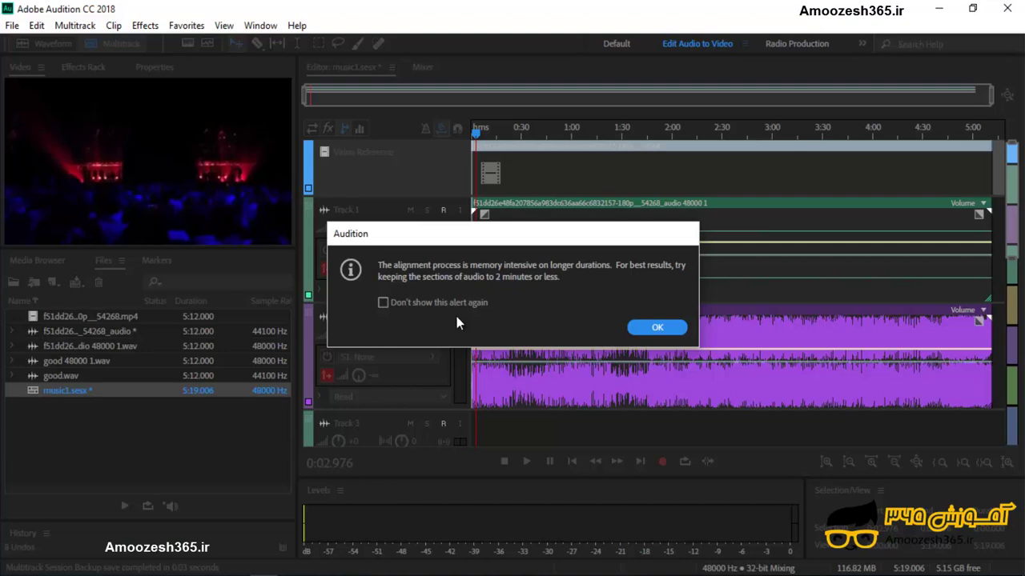
left_click(656, 327)
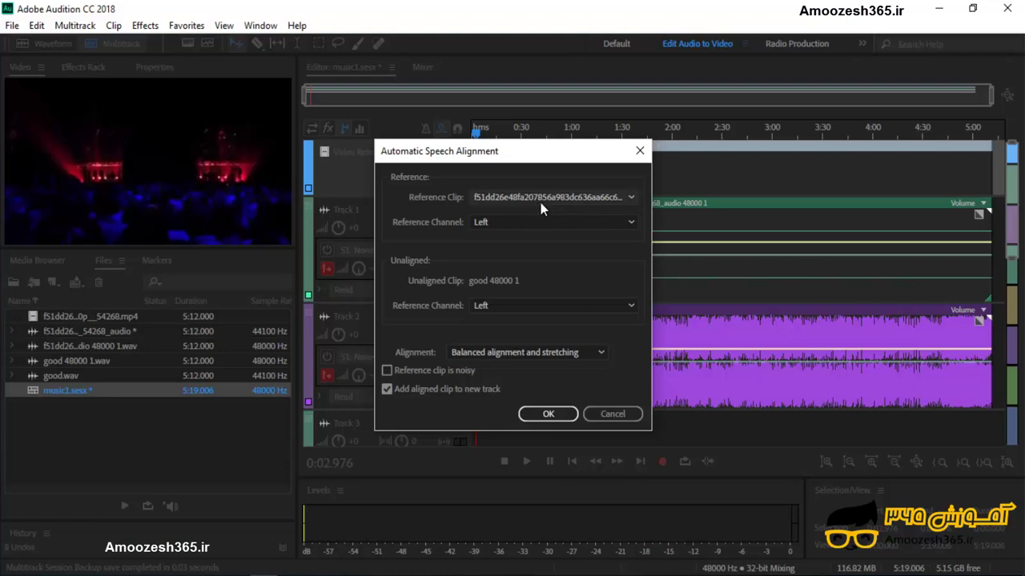
Step: Align the good clip to the video's audio using left channels and balanced alignment and stretching, marking the reference as noisy and adding a new track
left_click(630, 223)
left_click(625, 224)
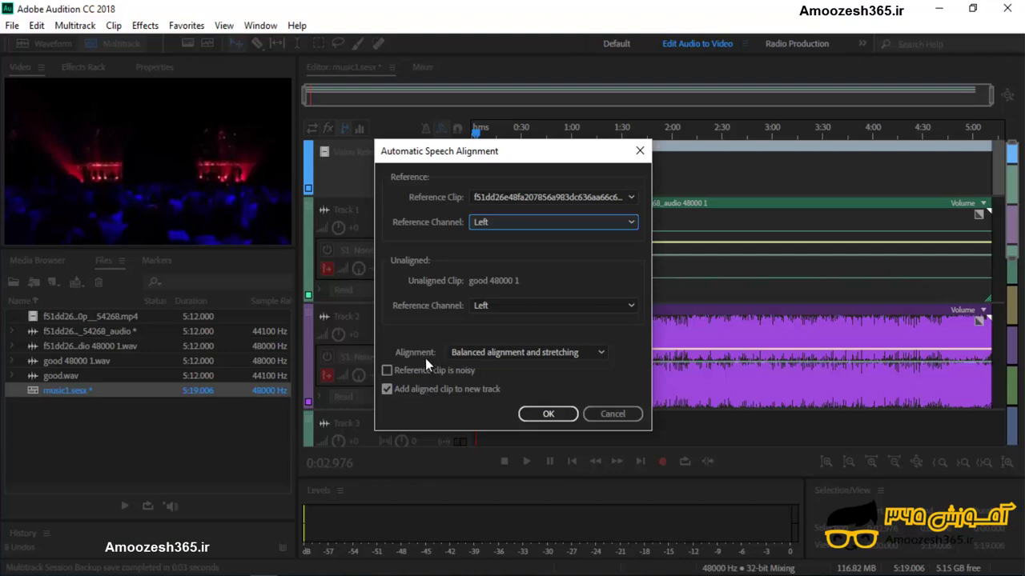
left_click(601, 354)
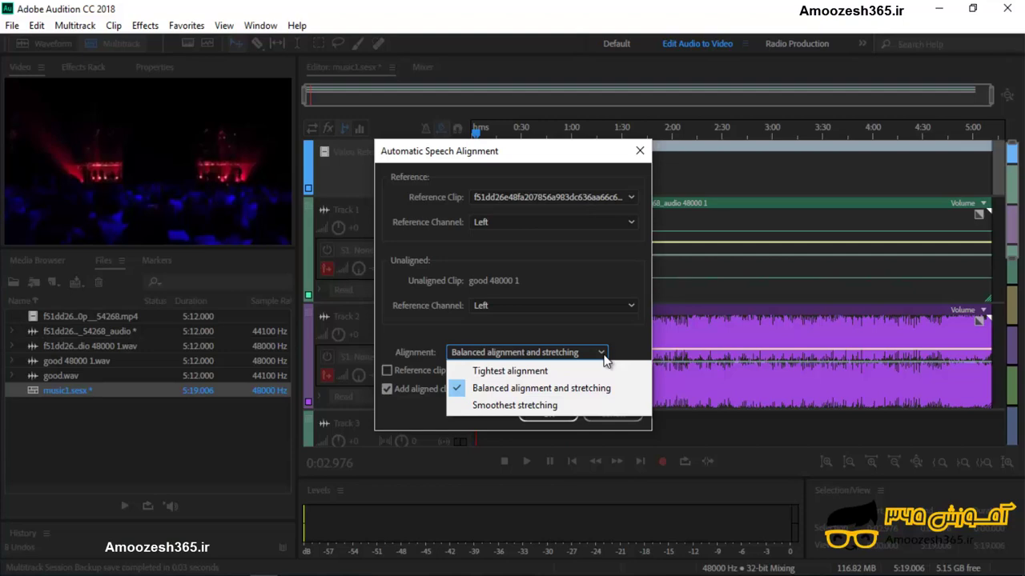
left_click(602, 353)
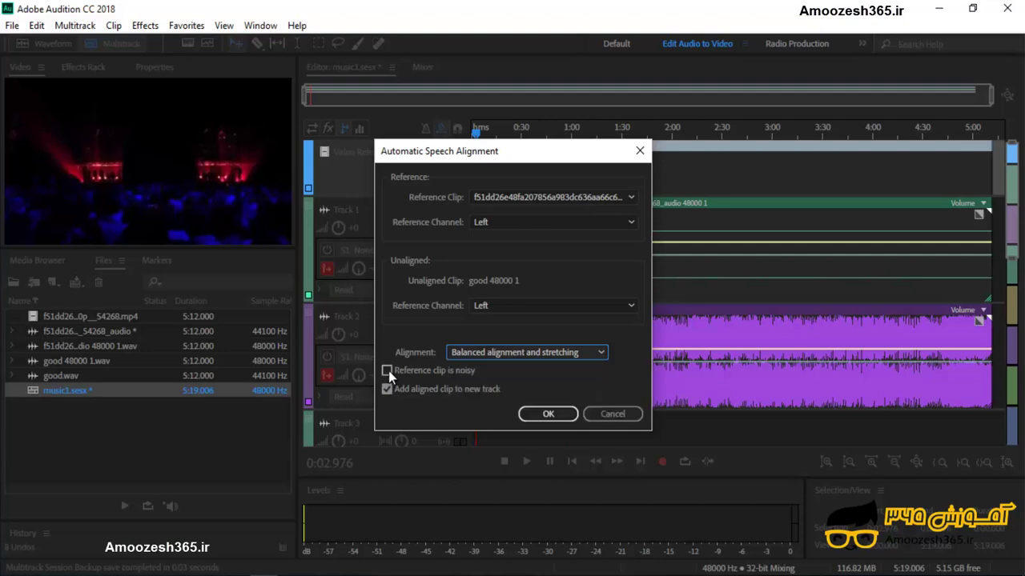
left_click(388, 371)
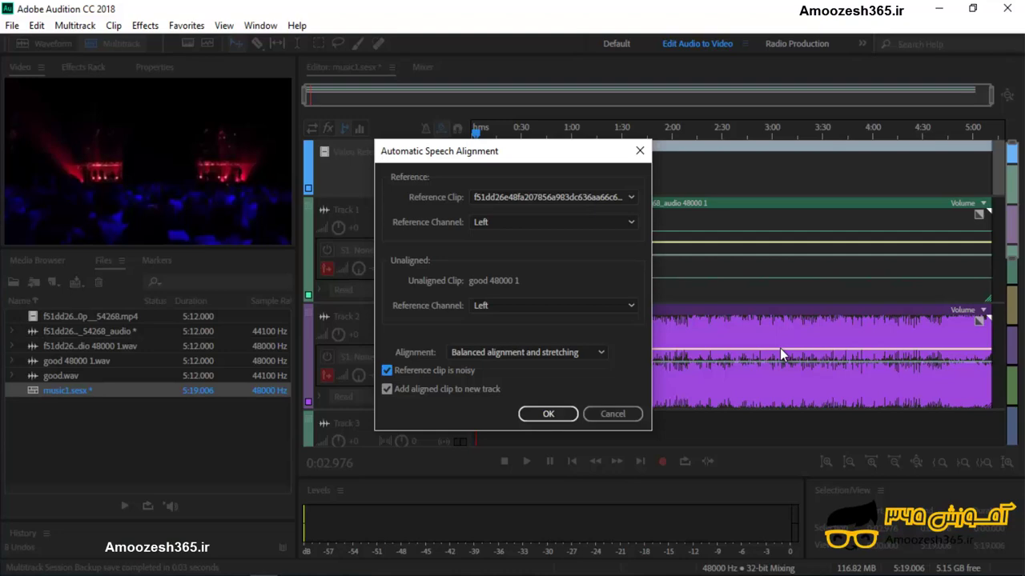
left_click(565, 413)
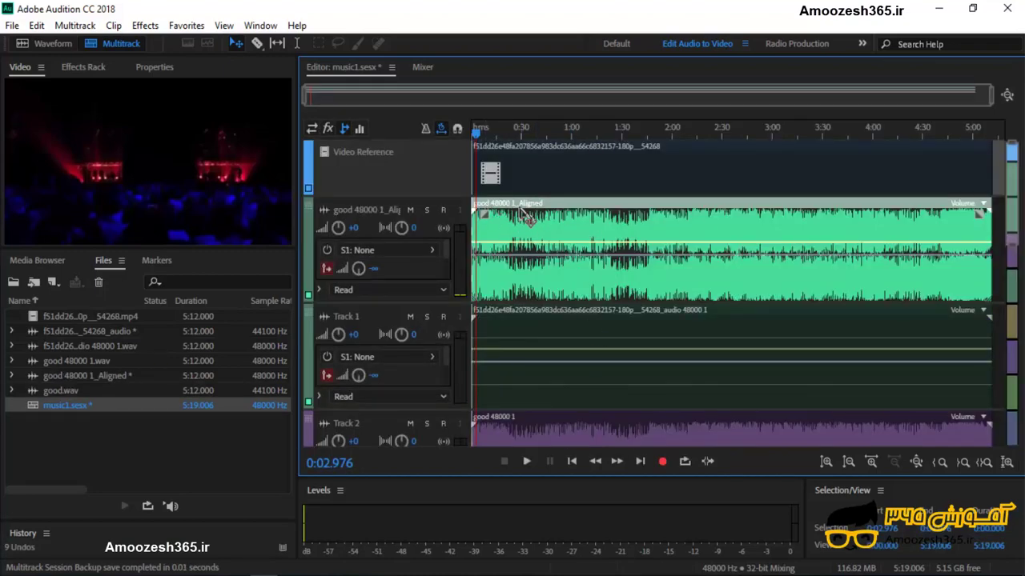
Step: Solo the aligned track and play it against the video at a lower system volume, then stop playback
left_click(426, 210)
key("space")
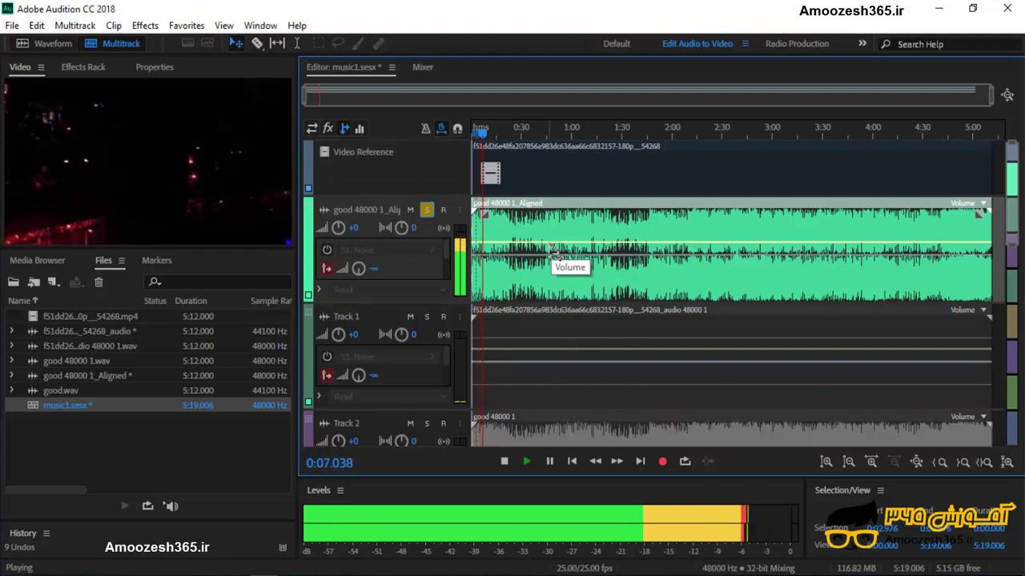
key("XF86AudioLowerVolume")
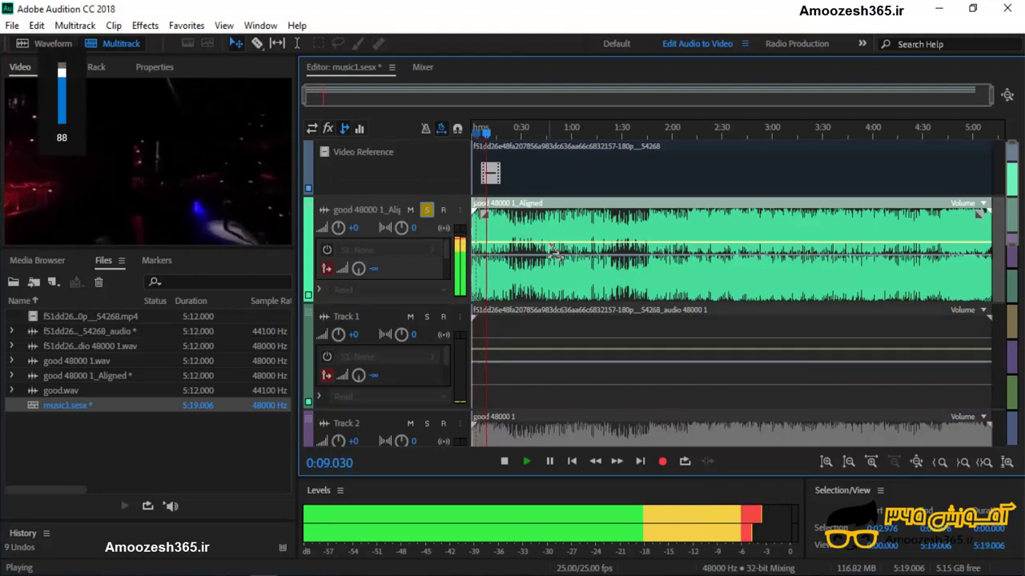
key("XF86AudioLowerVolume")
key("XF86AudioLowerVolume")
key("XF86AudioLowerVolume")
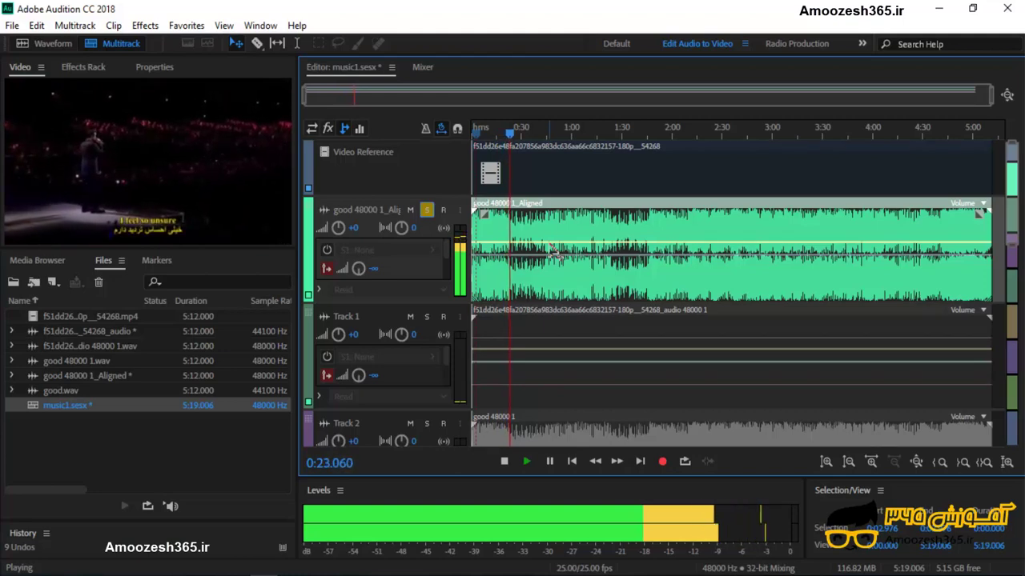
key("space")
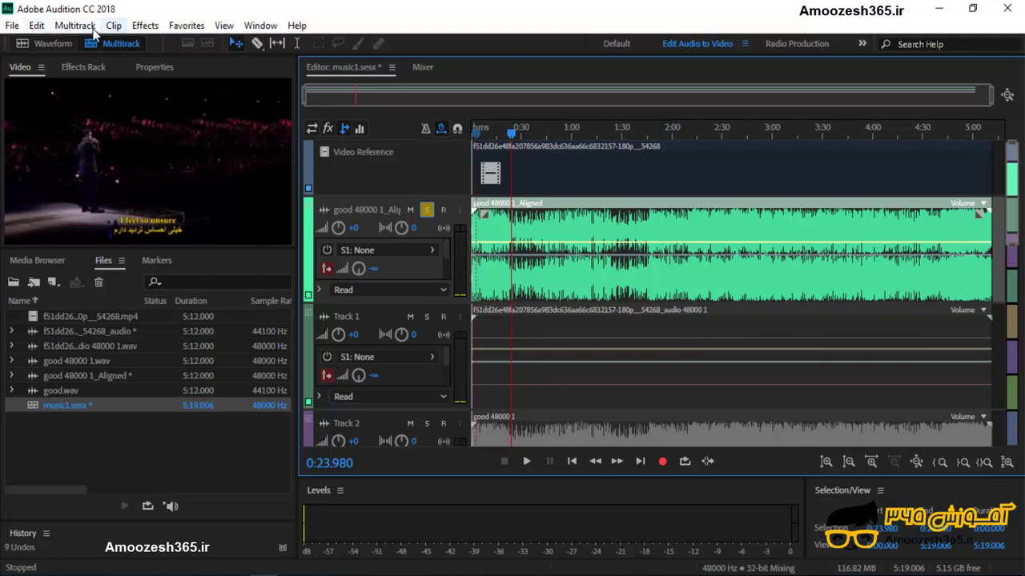
Step: Export a multitrack mixdown of the entire session as music1_mixdown.wav in Wave PCM format
left_click(13, 25)
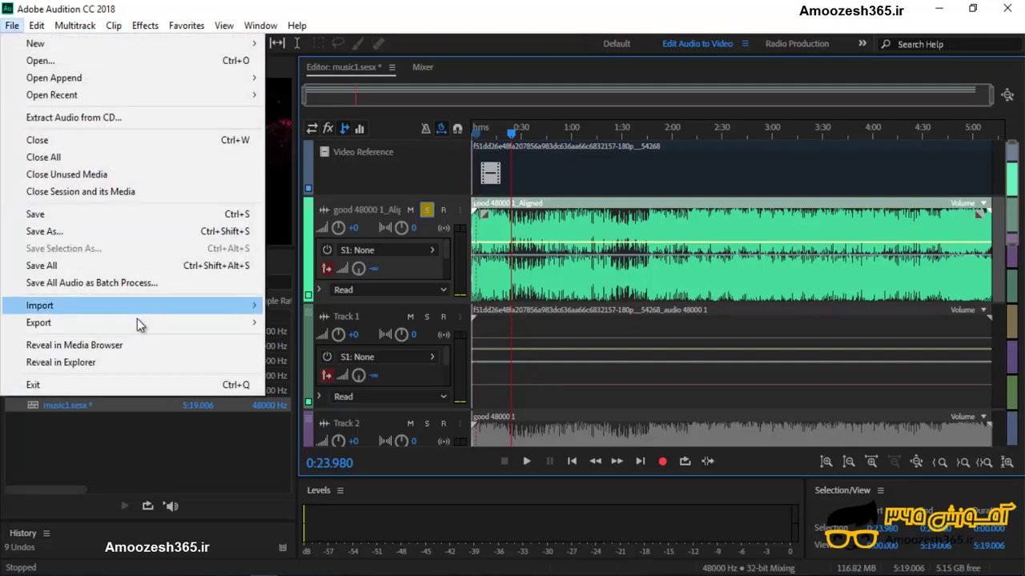
mouse_move(203, 323)
mouse_move(328, 399)
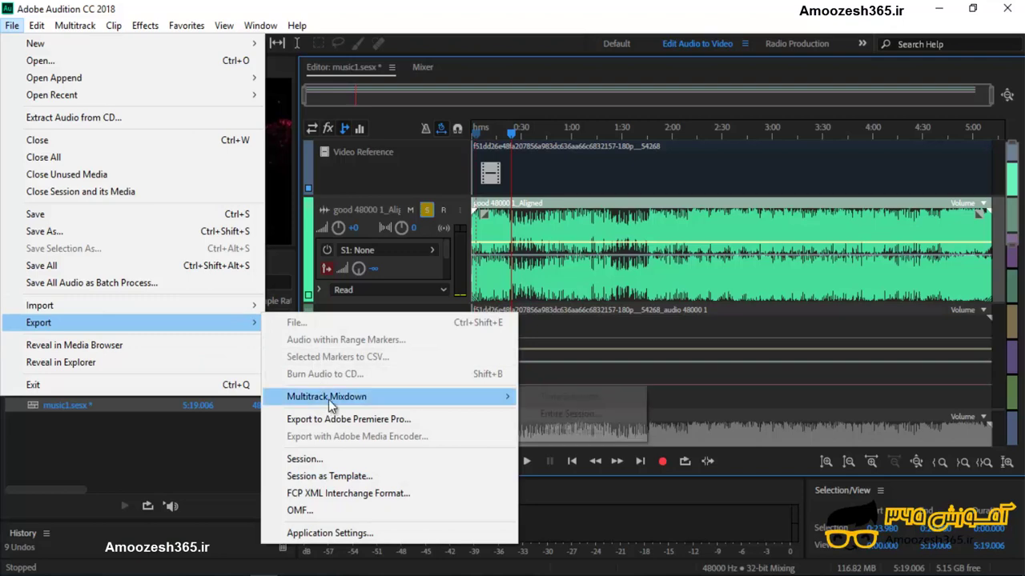
left_click(542, 417)
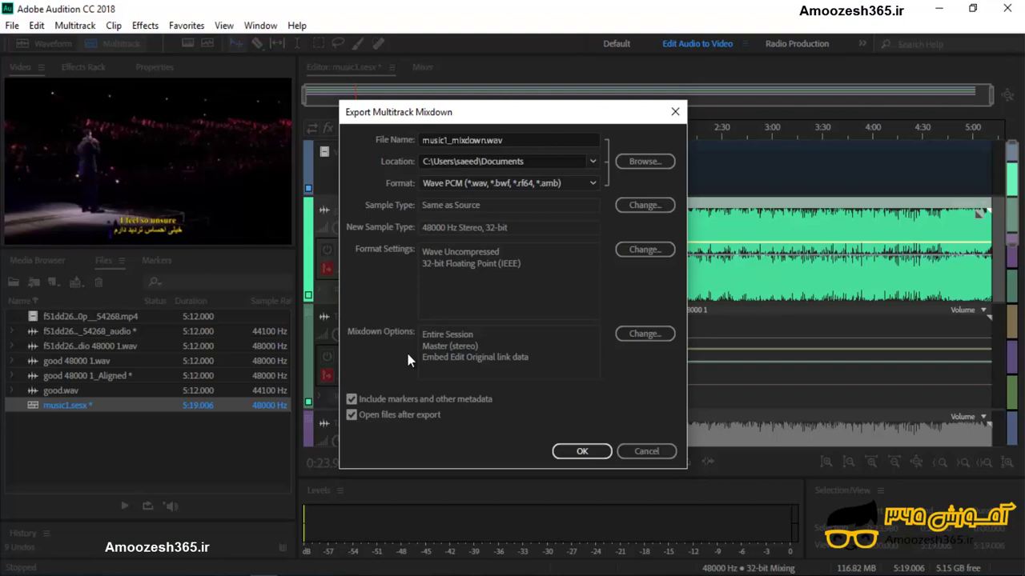
left_click(578, 453)
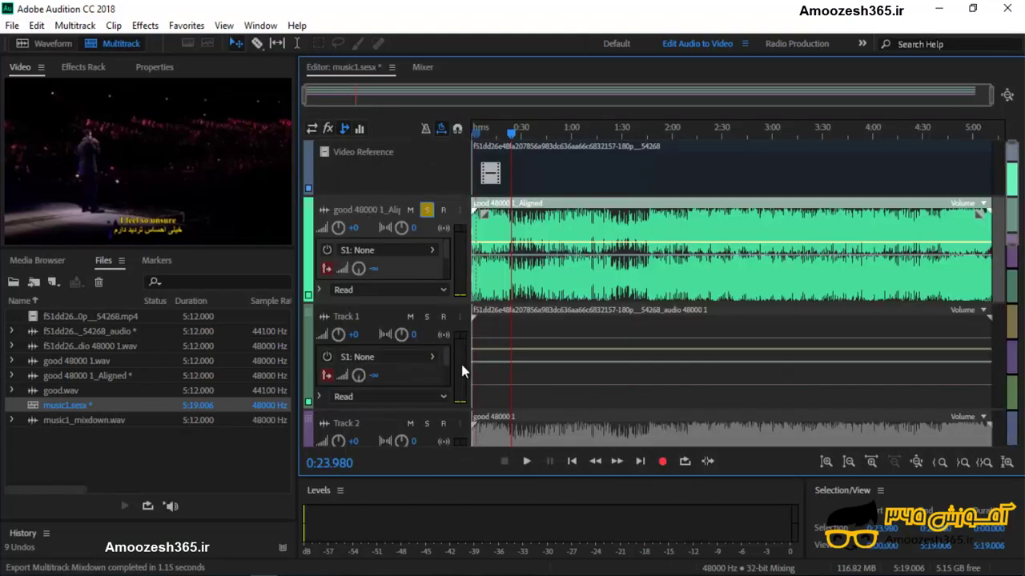